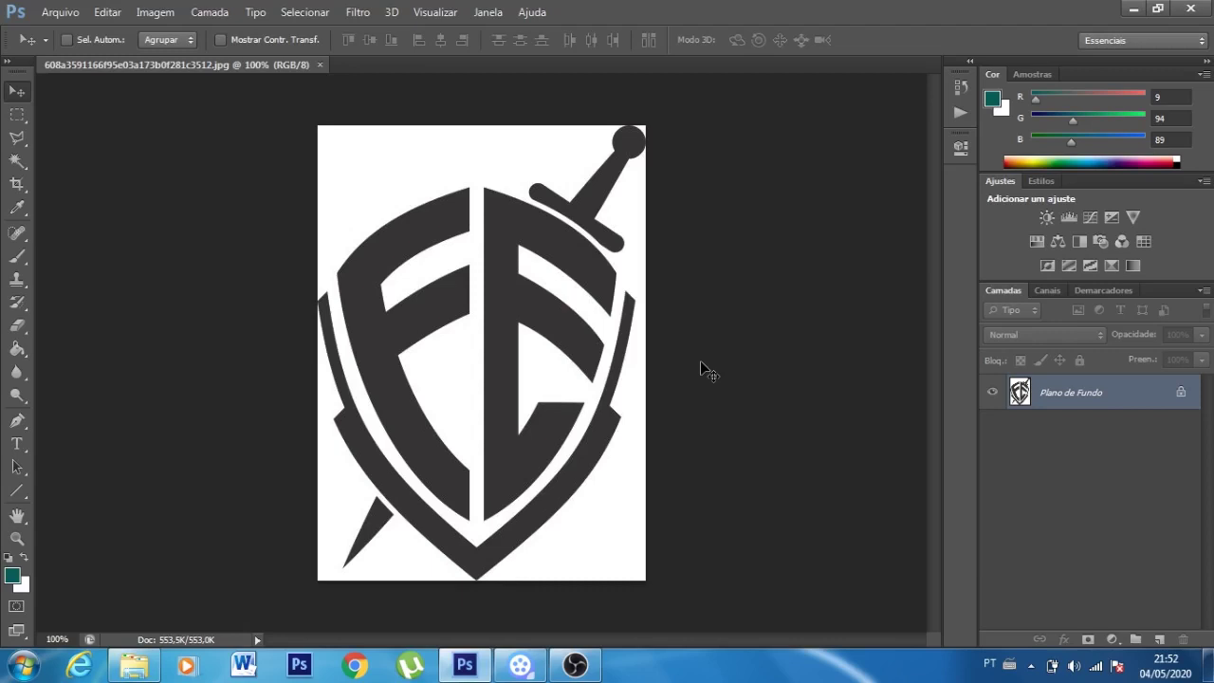
Convert Plano de Fundo into Camada 0 and resample the image to 300 ppi, 29,7 cm wide
{"action": "double_click", "coordinate": [1144, 392]}
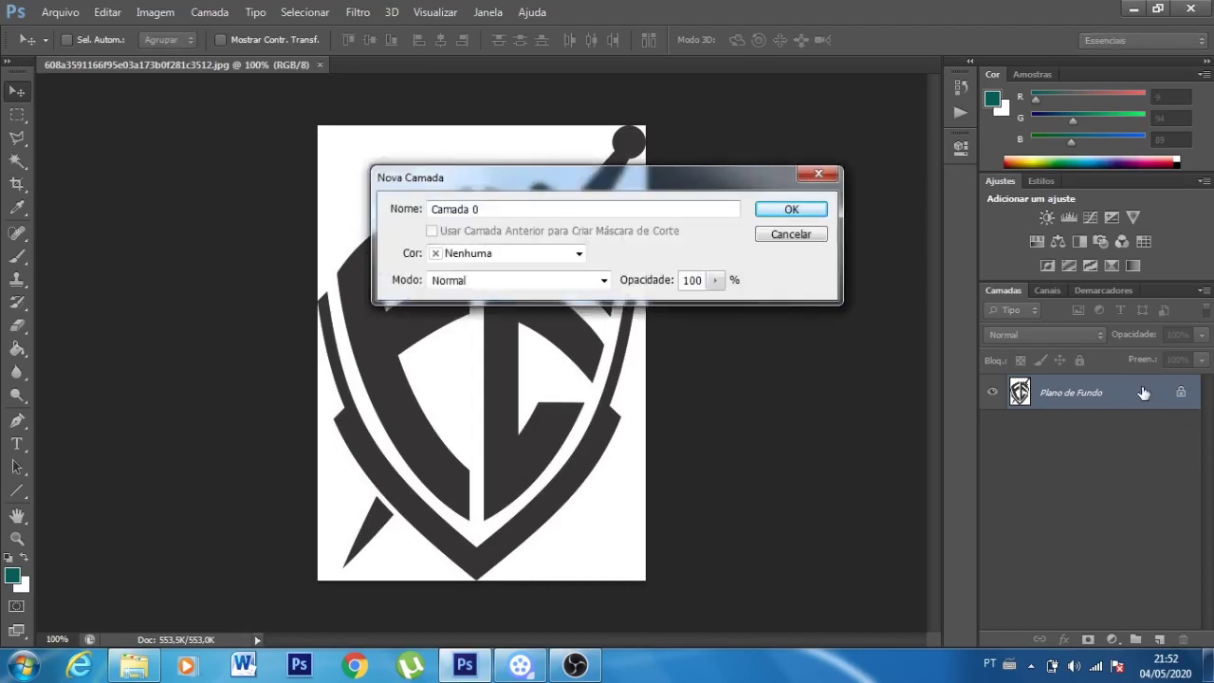
{"action": "left_click", "coordinate": [814, 213]}
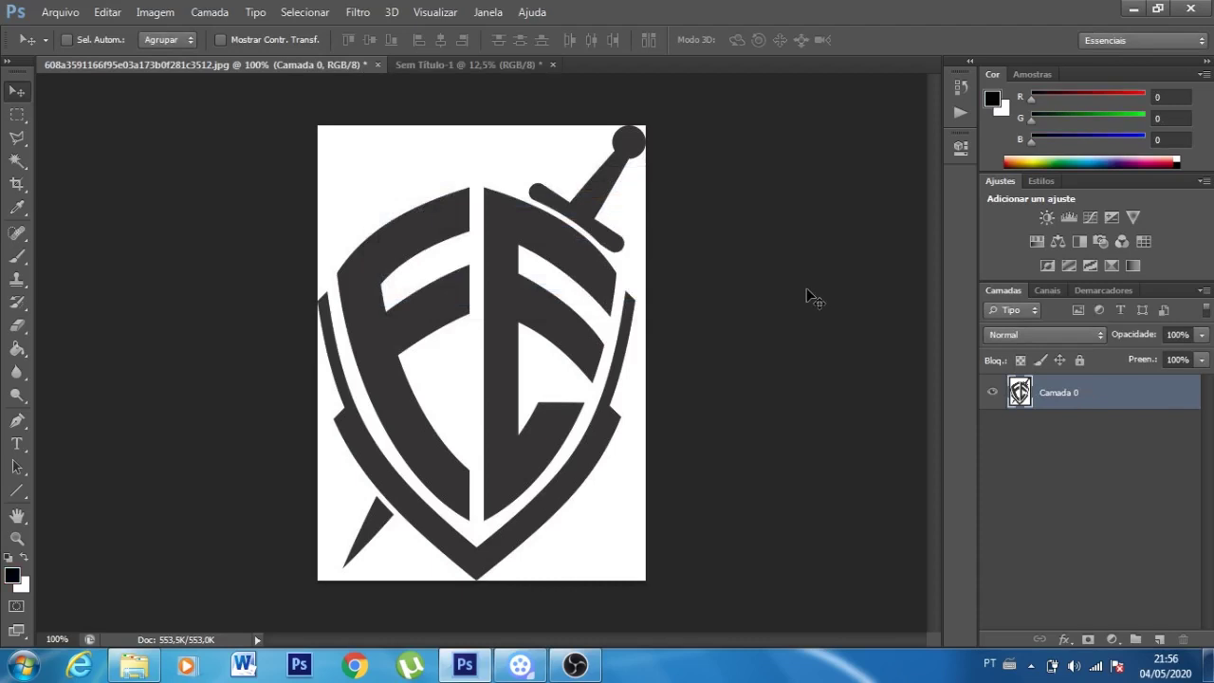
{"action": "key", "text": "ctrl+alt+i"}
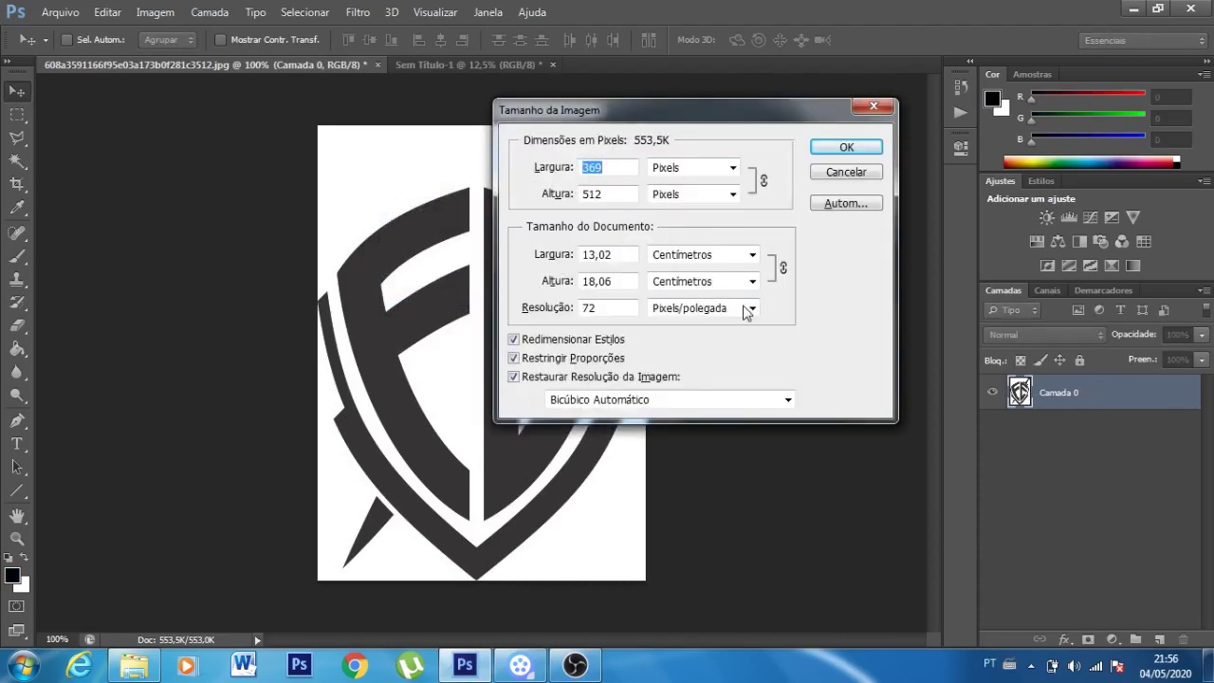
{"action": "double_click", "coordinate": [592, 307]}
{"action": "type", "text": "300"}
{"action": "double_click", "coordinate": [626, 281]}
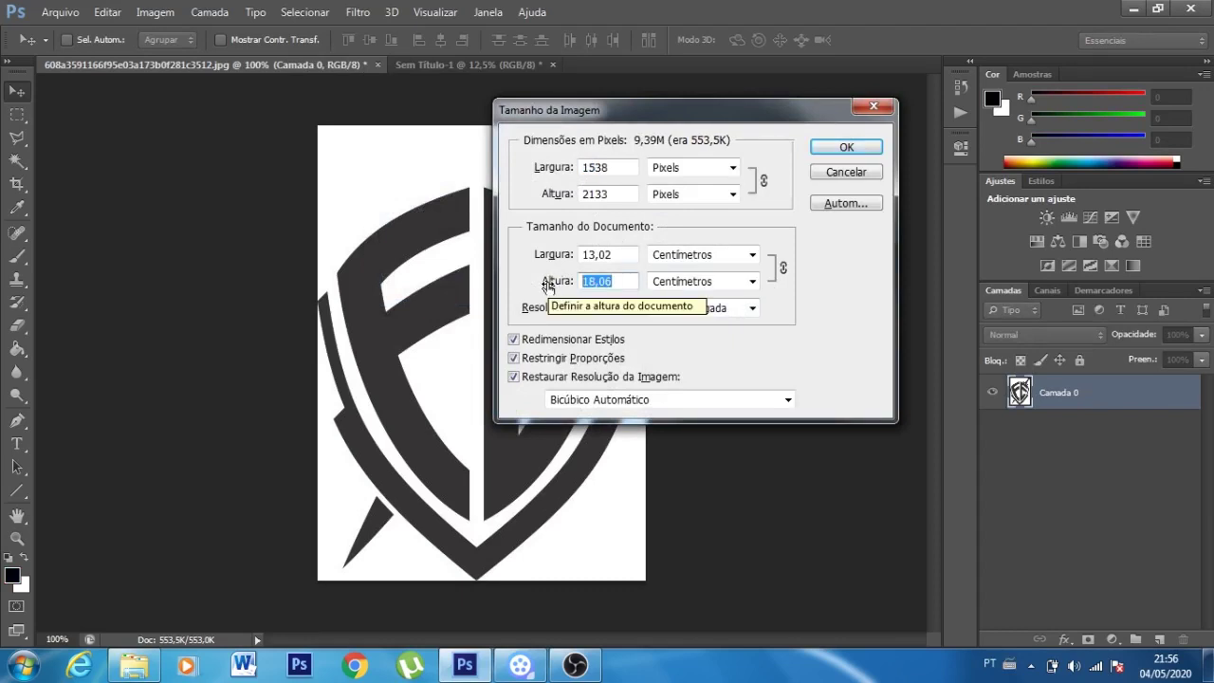
{"action": "type", "text": "29"}
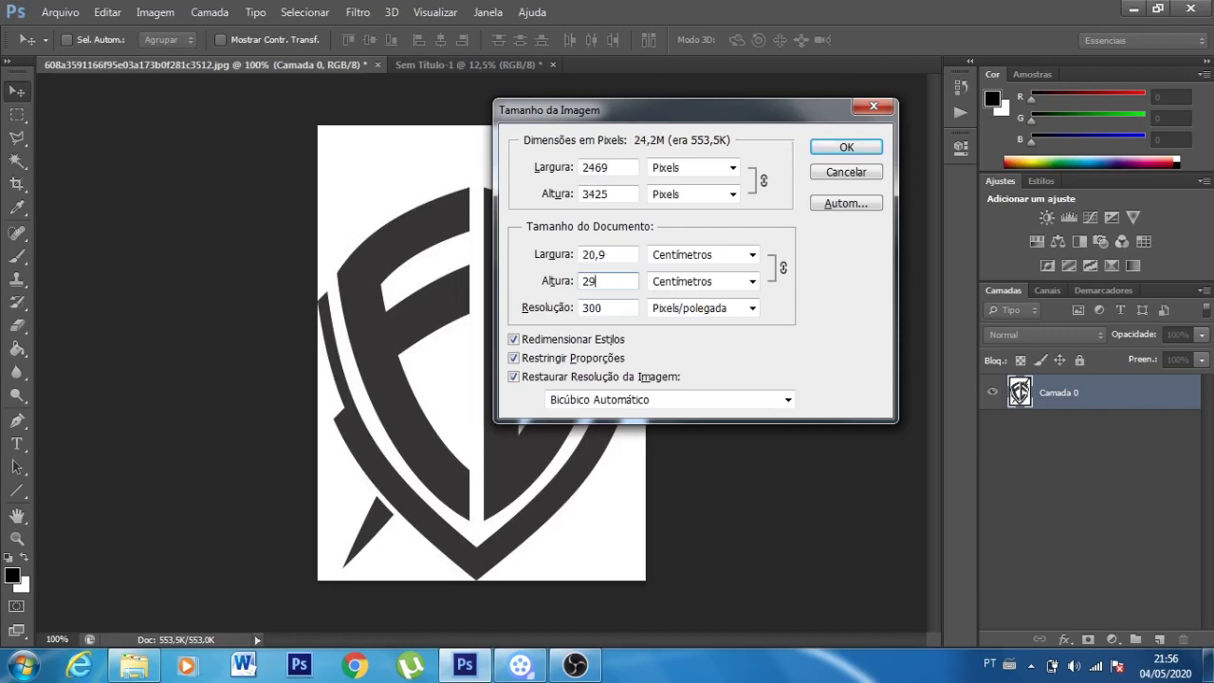
{"action": "key", "text": "BackSpace"}
{"action": "key", "text": "BackSpace"}
{"action": "type", "text": "42"}
{"action": "key", "text": "shift+Tab"}
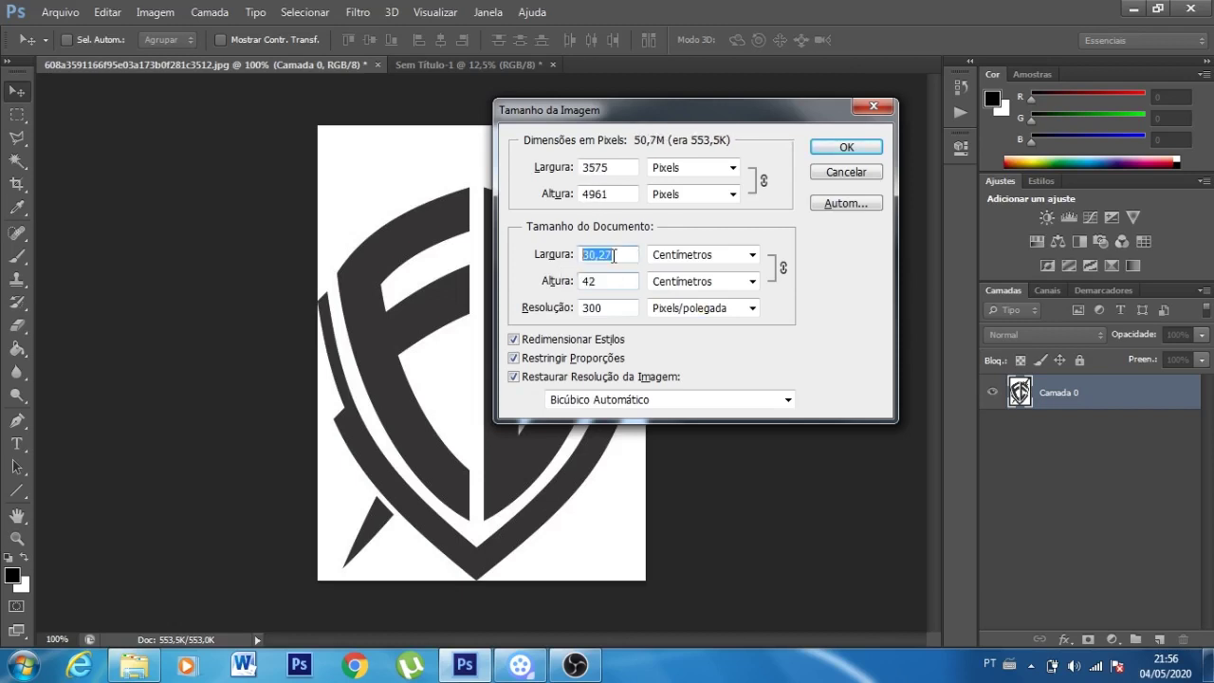
{"action": "type", "text": "29"}
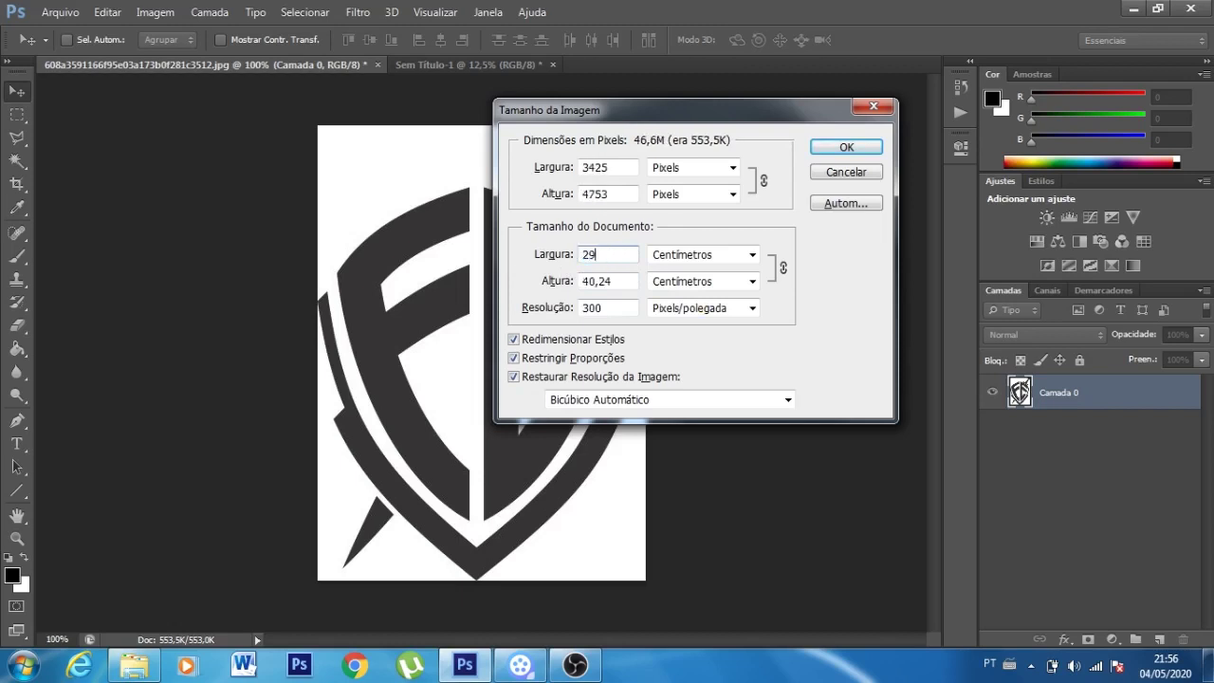
{"action": "type", "text": ",7"}
{"action": "left_click", "coordinate": [844, 148]}
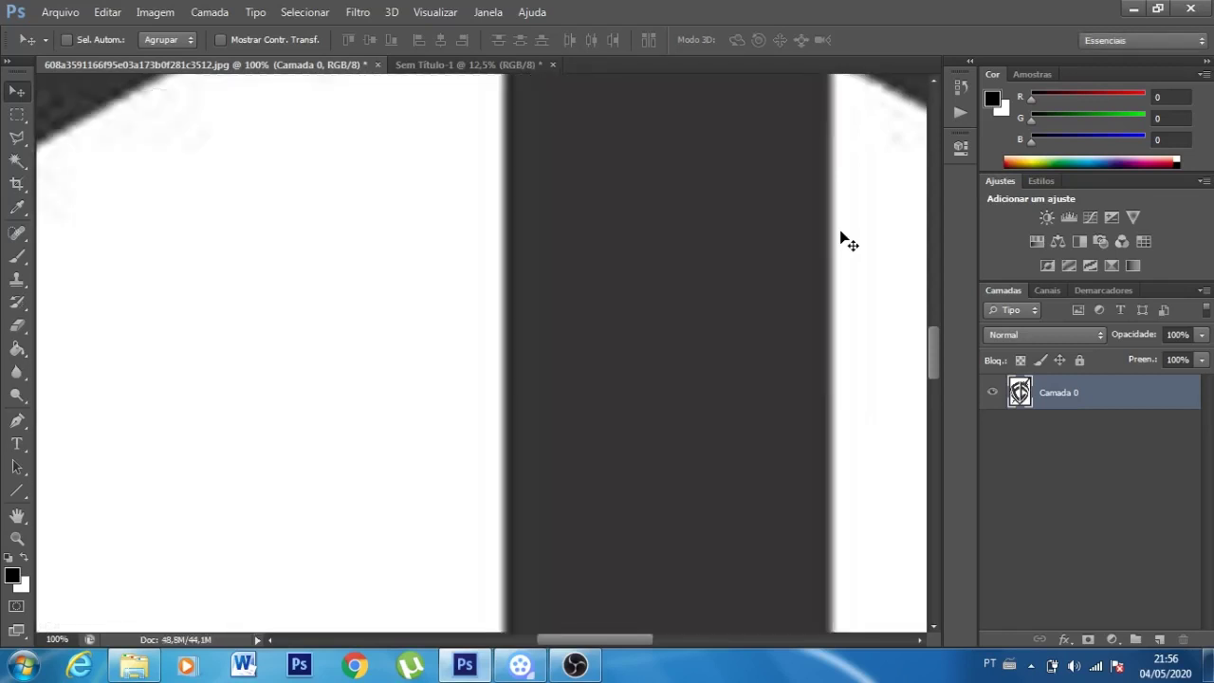
Apply Levels with input values 120 / 1,00 / 187 so the logo turns pure black on white
{"action": "key", "text": "ctrl+minus"}
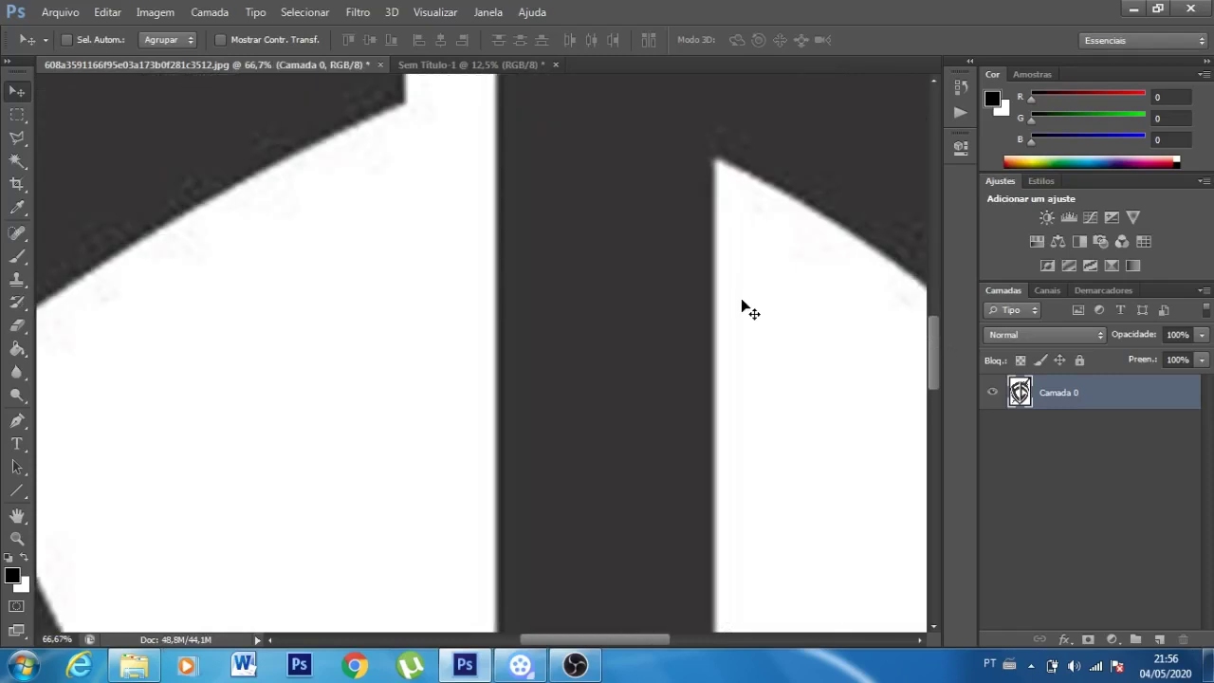
{"action": "key", "text": "ctrl+l"}
{"action": "left_click_drag", "start_coordinate": [995, 112], "coordinate": [1047, 93]}
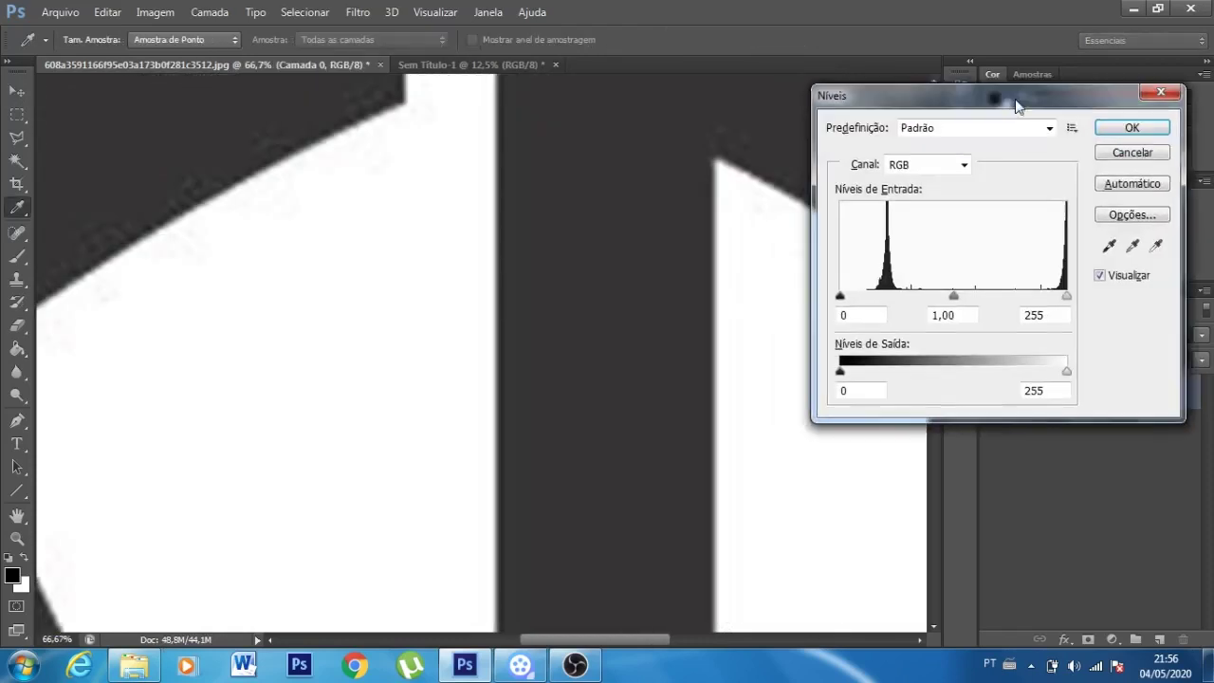
{"action": "left_click_drag", "start_coordinate": [1091, 287], "coordinate": [1035, 288]}
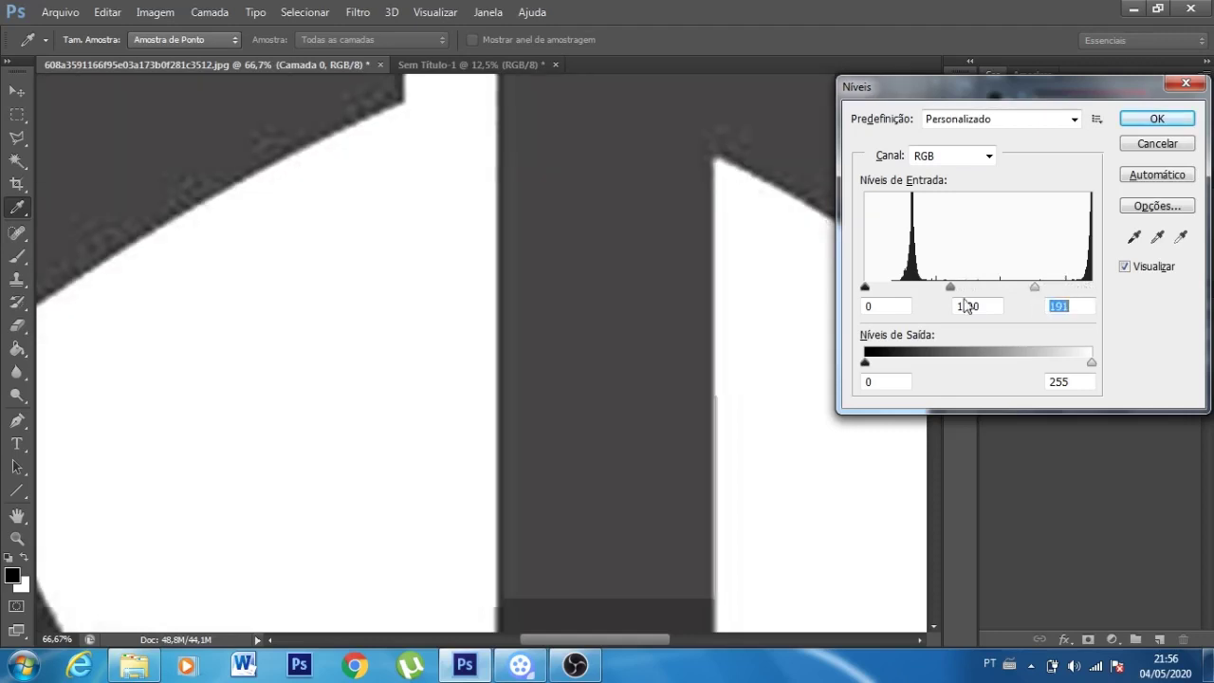
{"action": "left_click_drag", "start_coordinate": [865, 287], "coordinate": [1031, 286]}
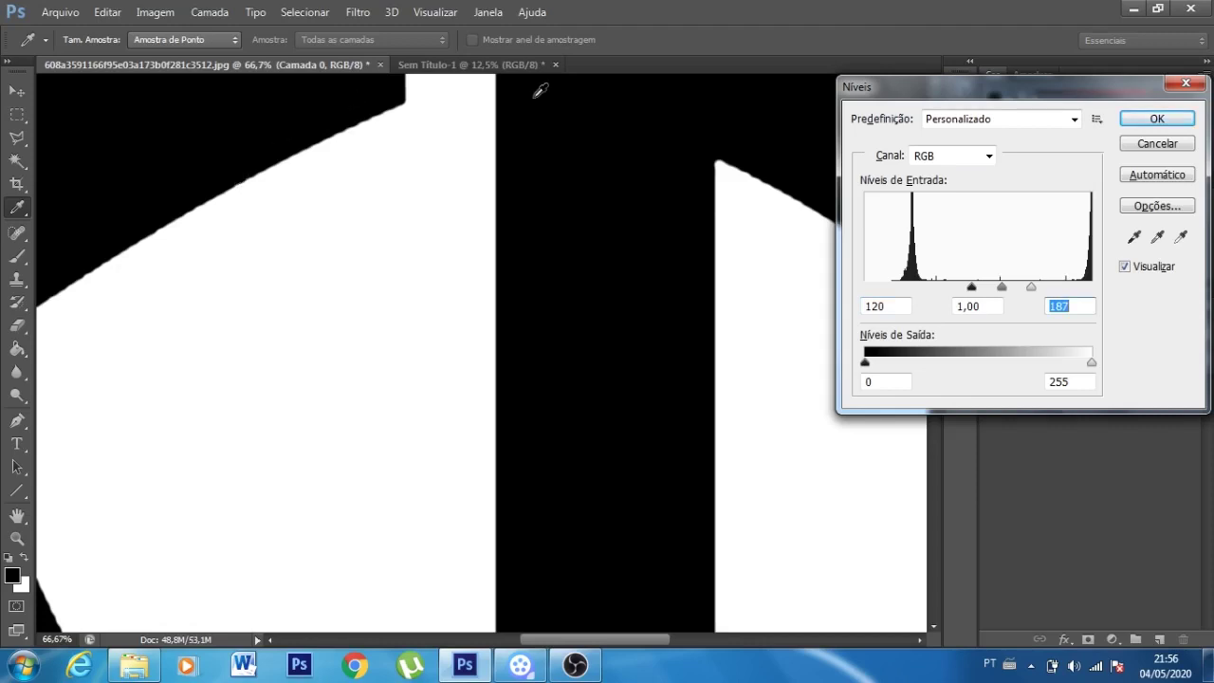
{"action": "left_click", "coordinate": [1156, 119]}
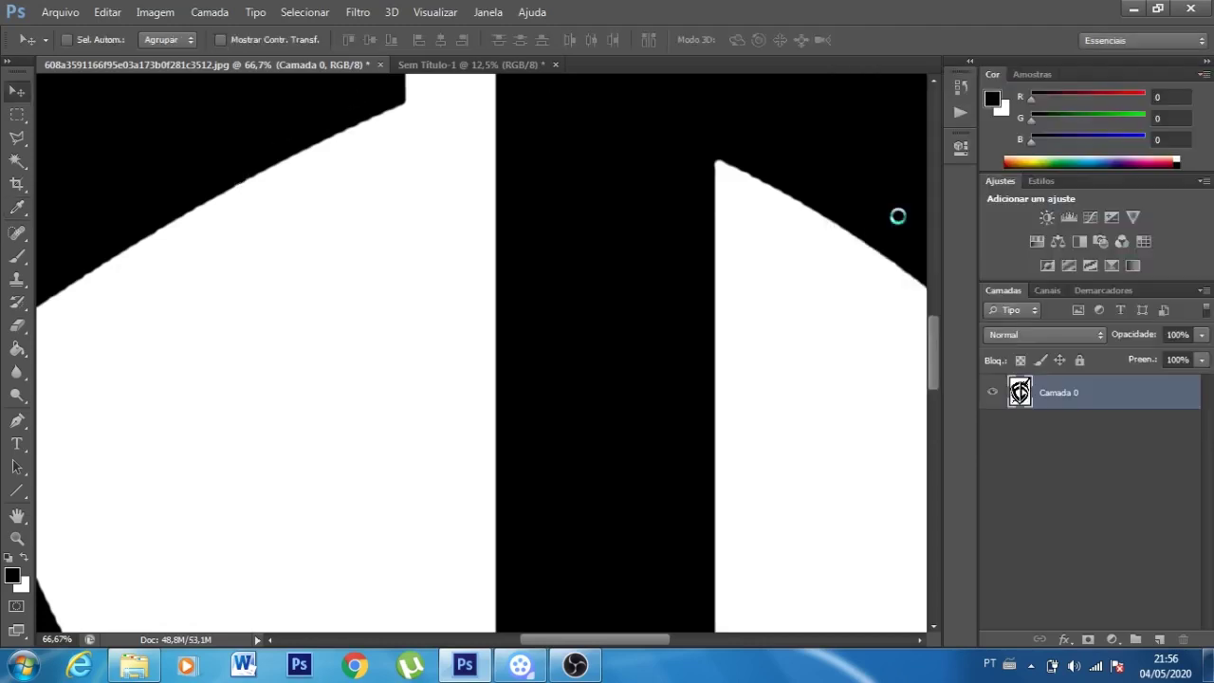
Deselect the Sem Título-1 page and drag the FE logo onto it as Camada 1
{"action": "key", "text": "ctrl+0"}
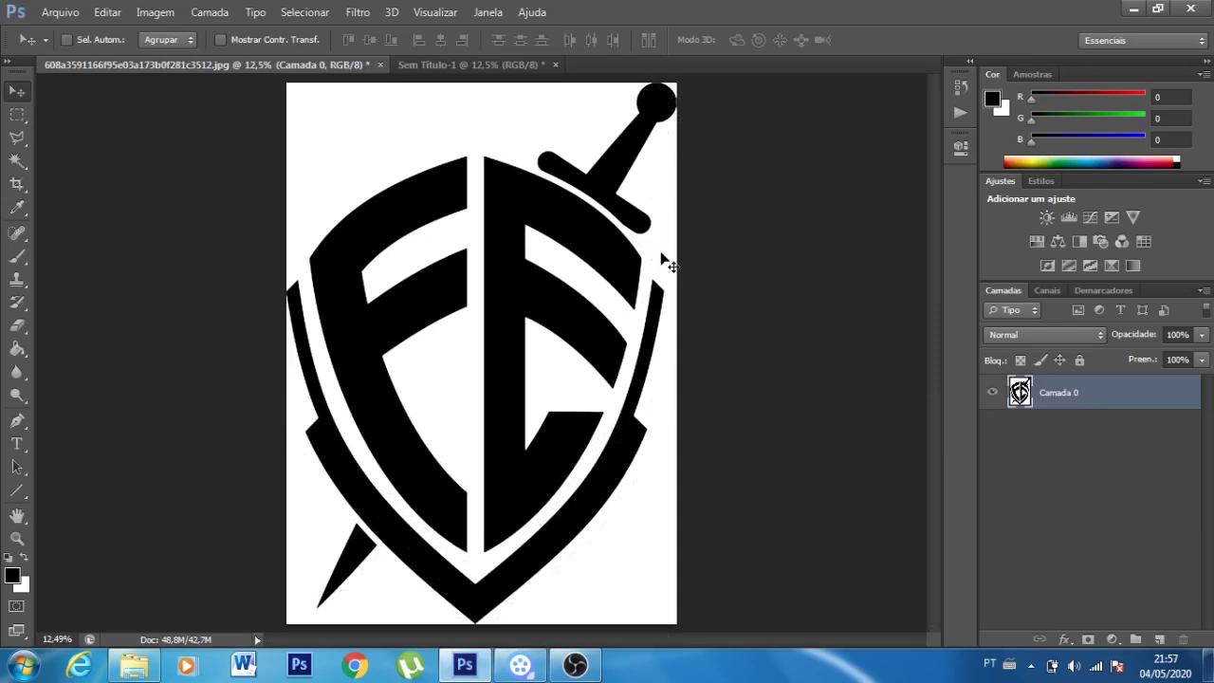
{"action": "left_click", "coordinate": [465, 65]}
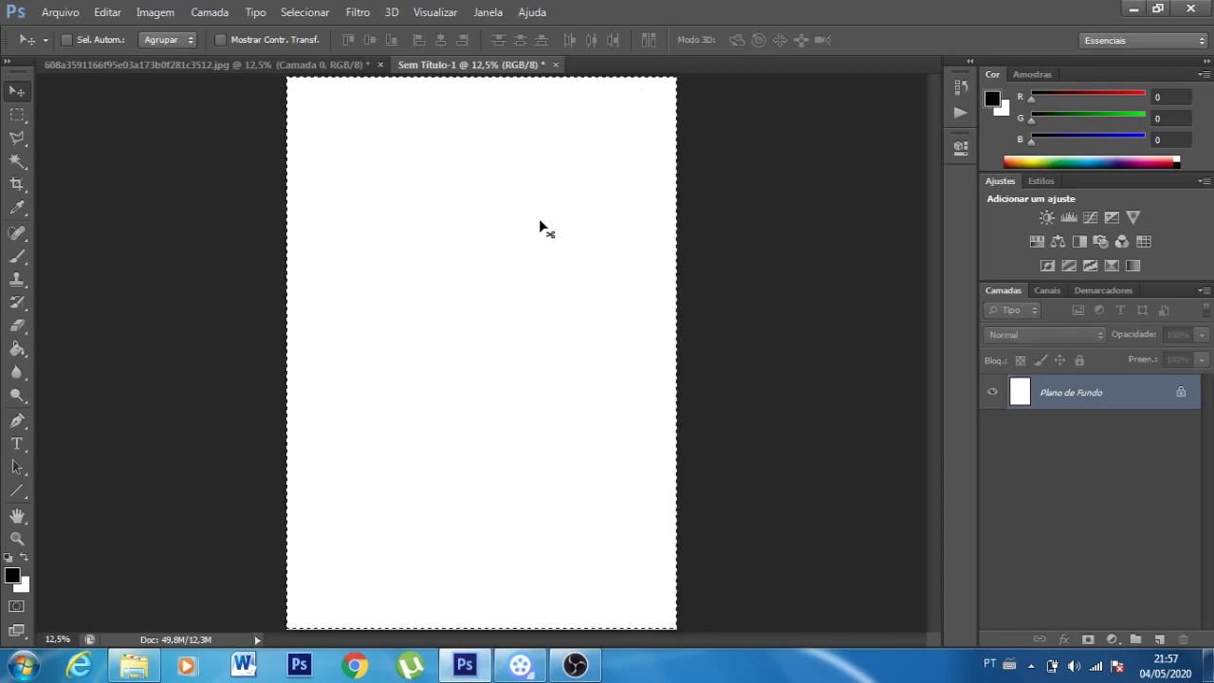
{"action": "key", "text": "ctrl+d"}
{"action": "left_click", "coordinate": [337, 63]}
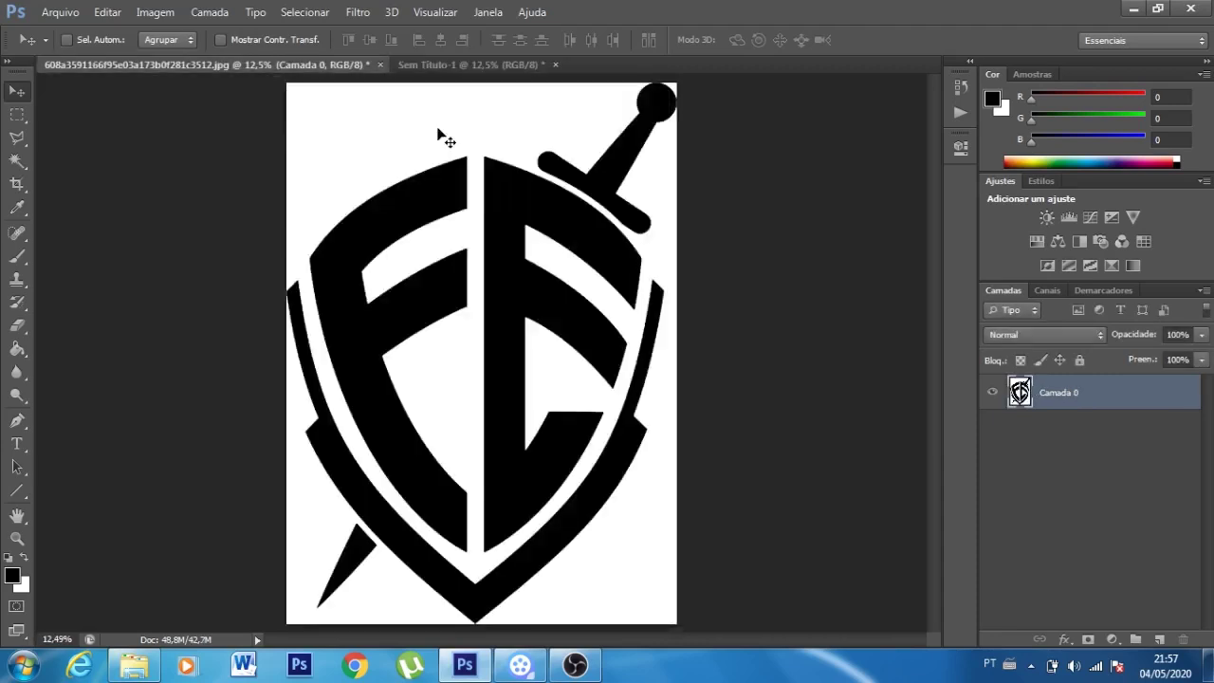
{"action": "left_click_drag", "start_coordinate": [557, 271], "coordinate": [524, 82]}
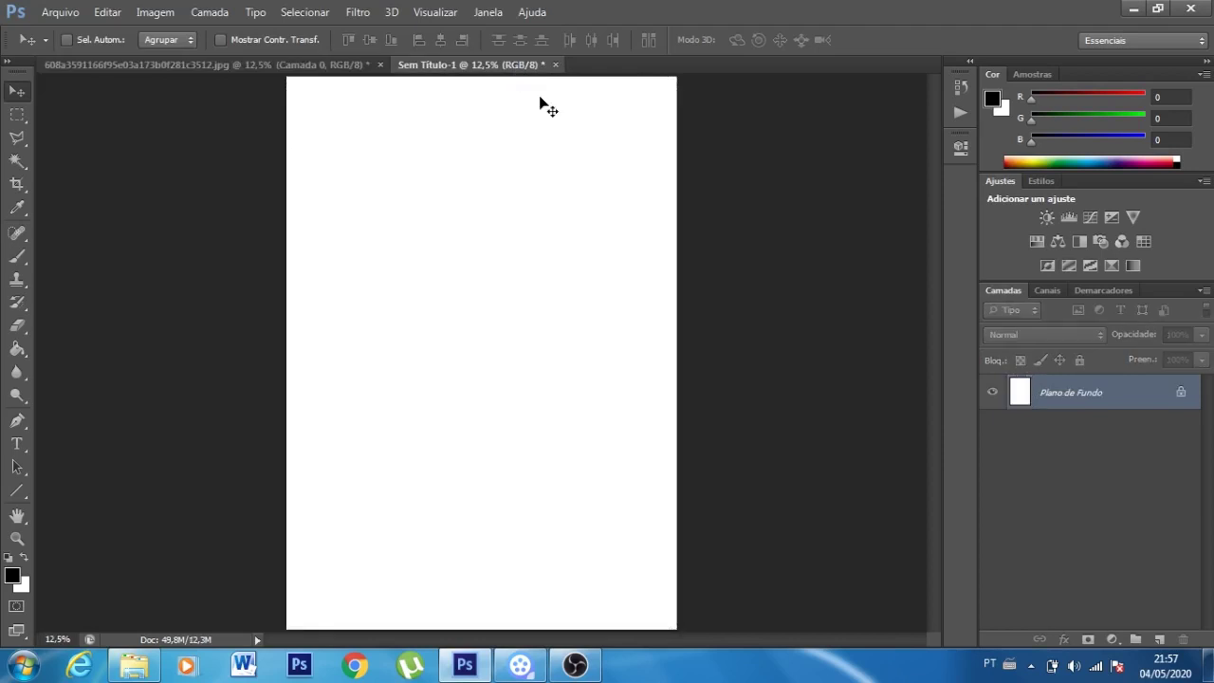
{"action": "left_click_drag", "start_coordinate": [524, 83], "coordinate": [580, 132]}
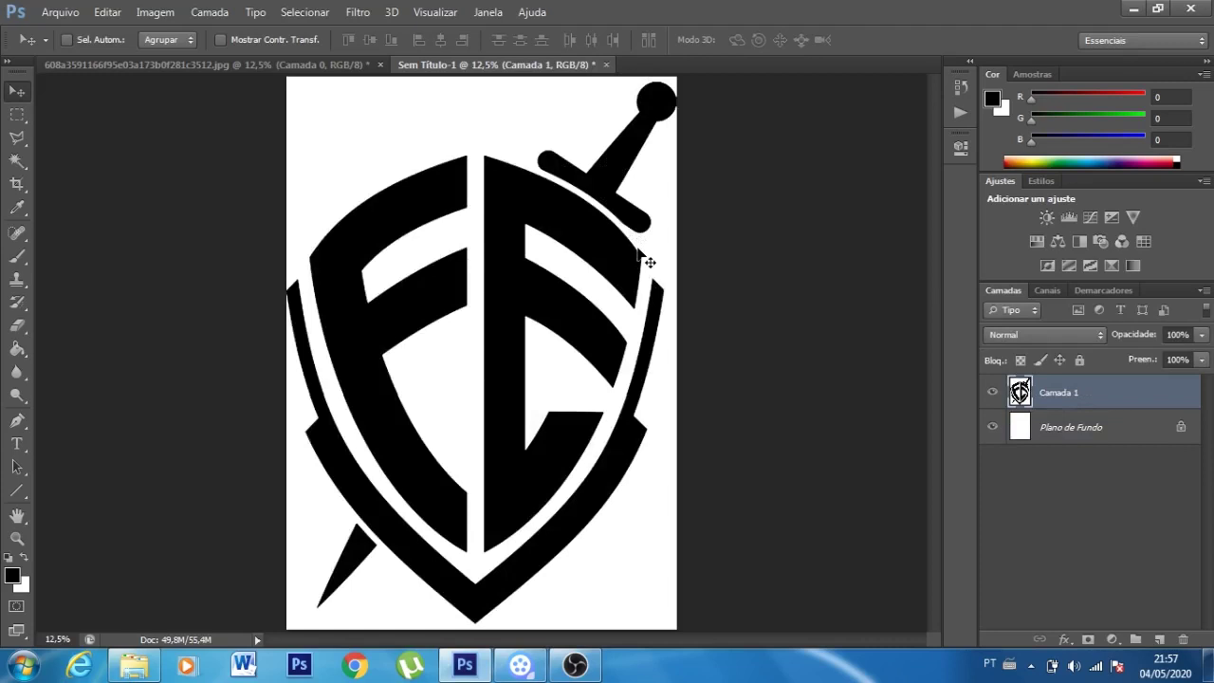
Free-transform the logo, shrinking it slightly and nudging it two steps to the right
{"action": "key", "text": "ctrl+t"}
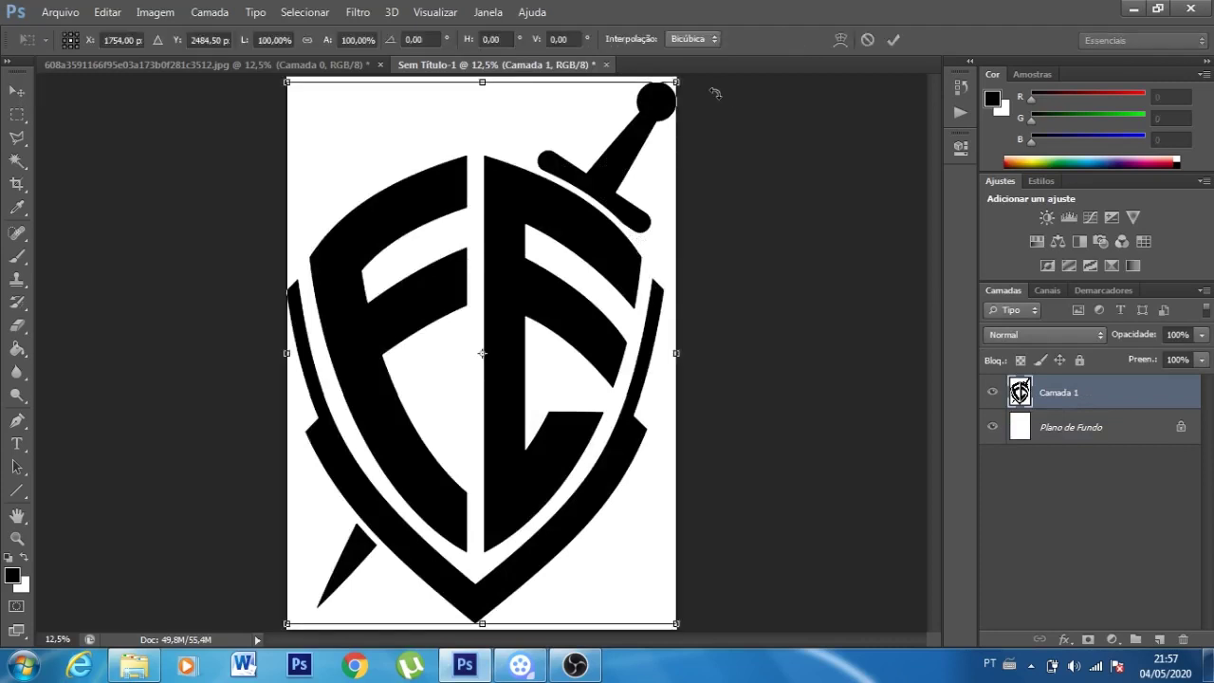
{"action": "left_click_drag", "start_coordinate": [677, 79], "coordinate": [670, 92]}
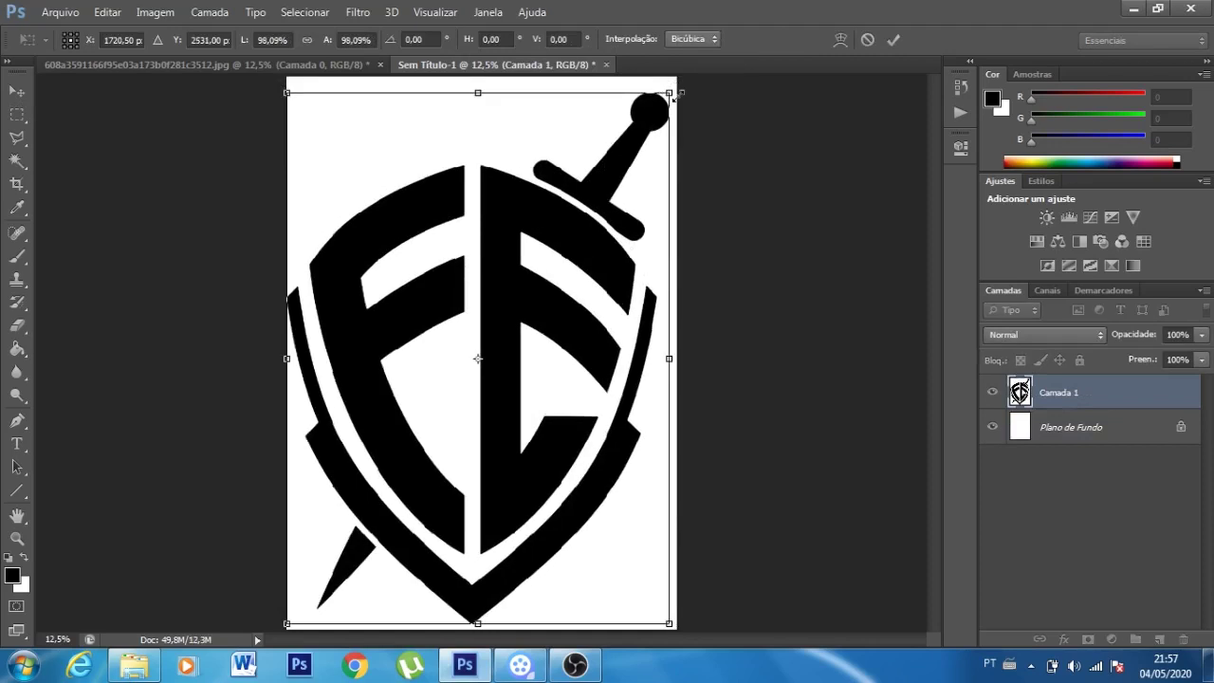
{"action": "key", "text": "Right"}
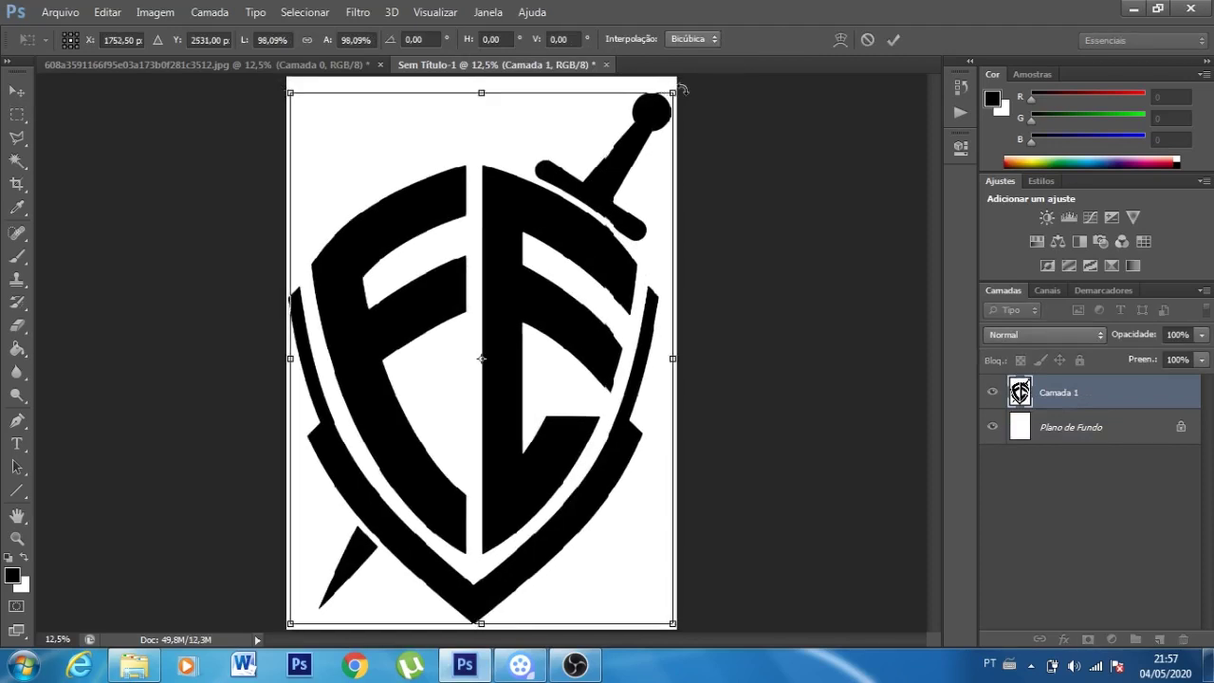
{"action": "key", "text": "Right"}
{"action": "key", "text": "Right"}
{"action": "key", "text": "Return"}
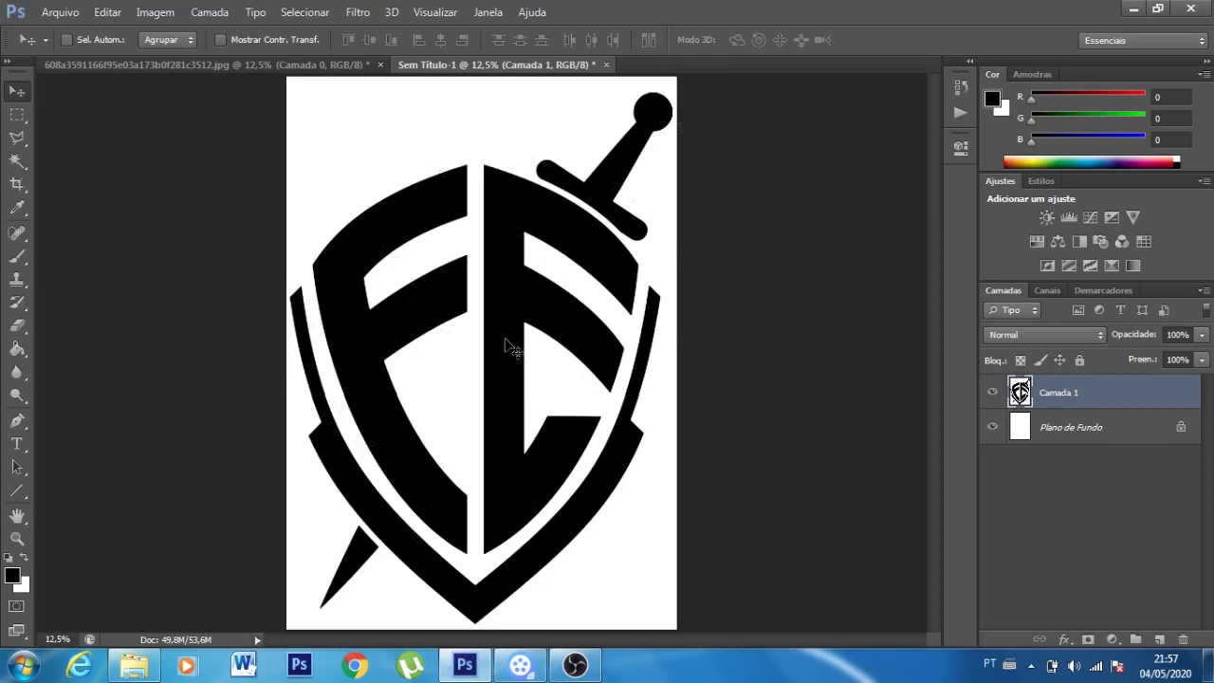
Zoom in and pan to inspect the logo's edges, then fit the whole page on screen
{"action": "scroll", "coordinate": [512, 349], "scroll_direction": "up", "scroll_amount": 1}
{"action": "scroll", "coordinate": [512, 349], "scroll_direction": "up", "scroll_amount": 1}
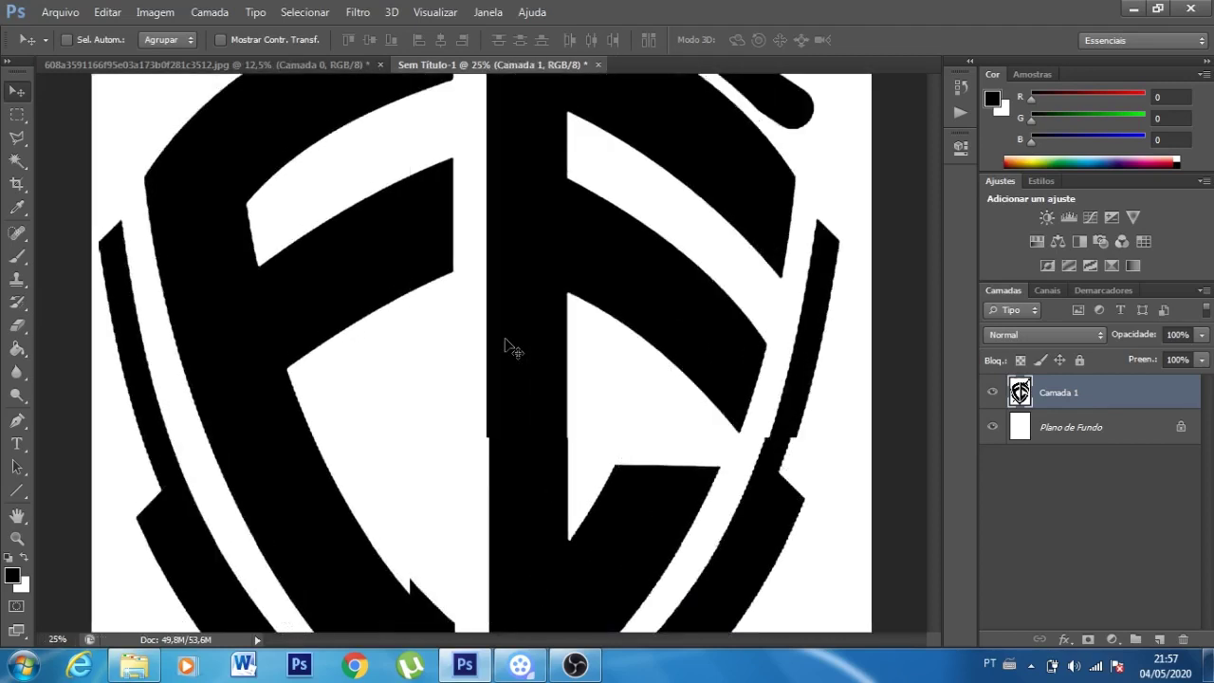
{"action": "scroll", "coordinate": [512, 349], "scroll_direction": "up", "scroll_amount": 1}
{"action": "scroll", "coordinate": [512, 348], "scroll_direction": "up", "scroll_amount": 1}
{"action": "scroll", "coordinate": [512, 349], "scroll_direction": "up", "scroll_amount": 1}
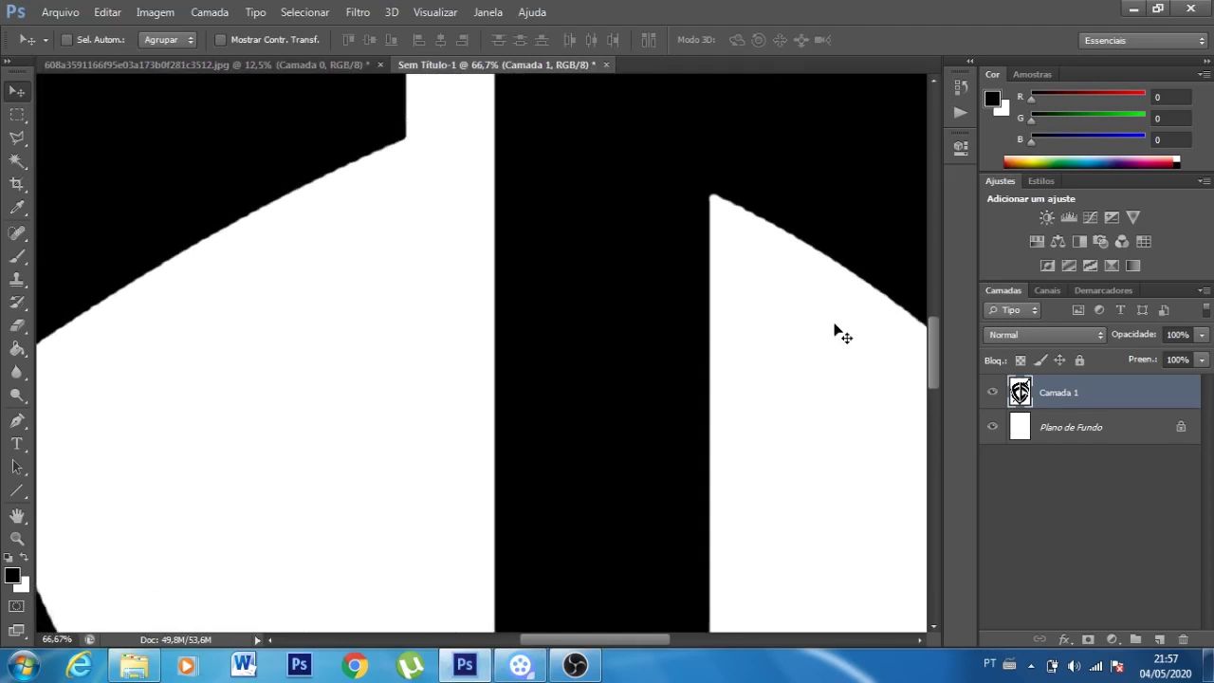
{"action": "mouse_move", "coordinate": [666, 274]}
{"action": "left_mouse_down"}
{"action": "mouse_move", "coordinate": [616, 460]}
{"action": "mouse_move", "coordinate": [696, 263]}
{"action": "mouse_move", "coordinate": [761, 298]}
{"action": "left_mouse_up"}
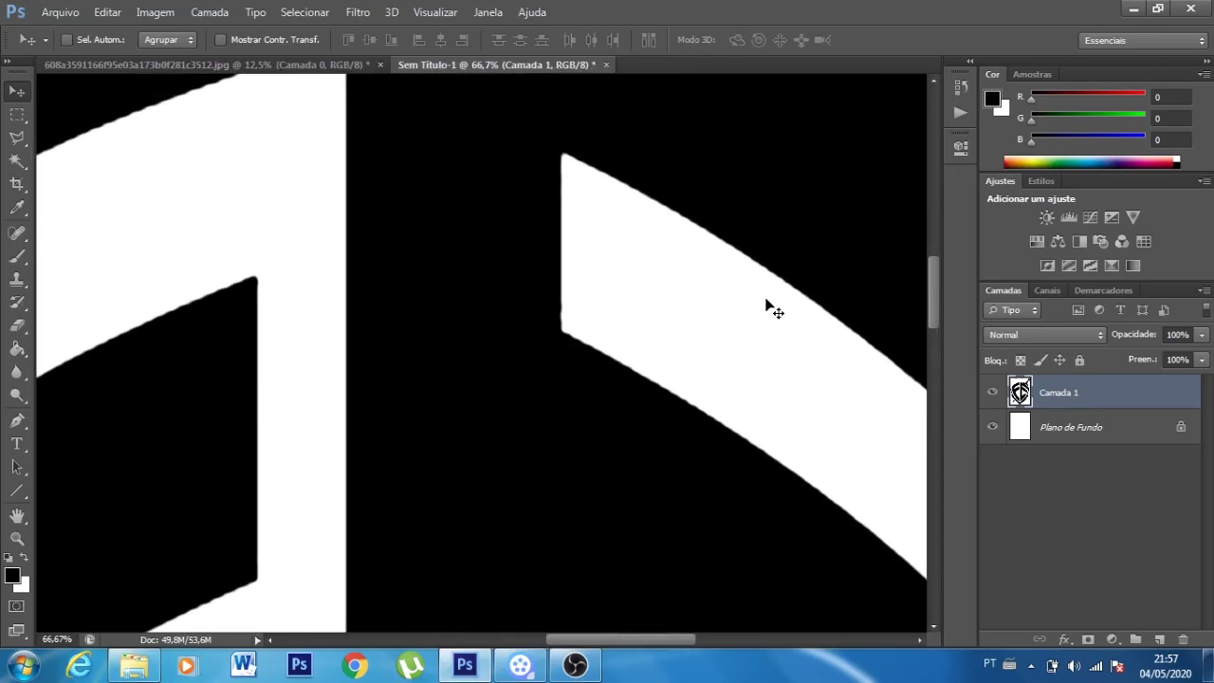
{"action": "key", "text": "ctrl+0"}
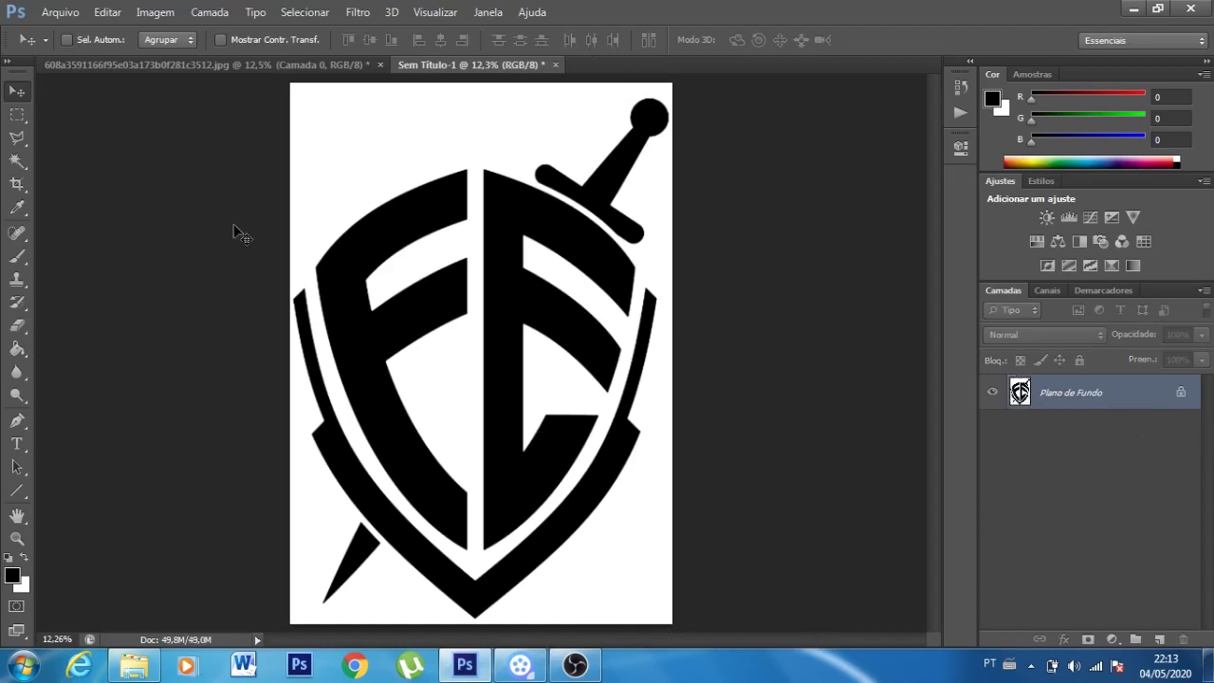
{"action": "left_click", "coordinate": [60, 13]}
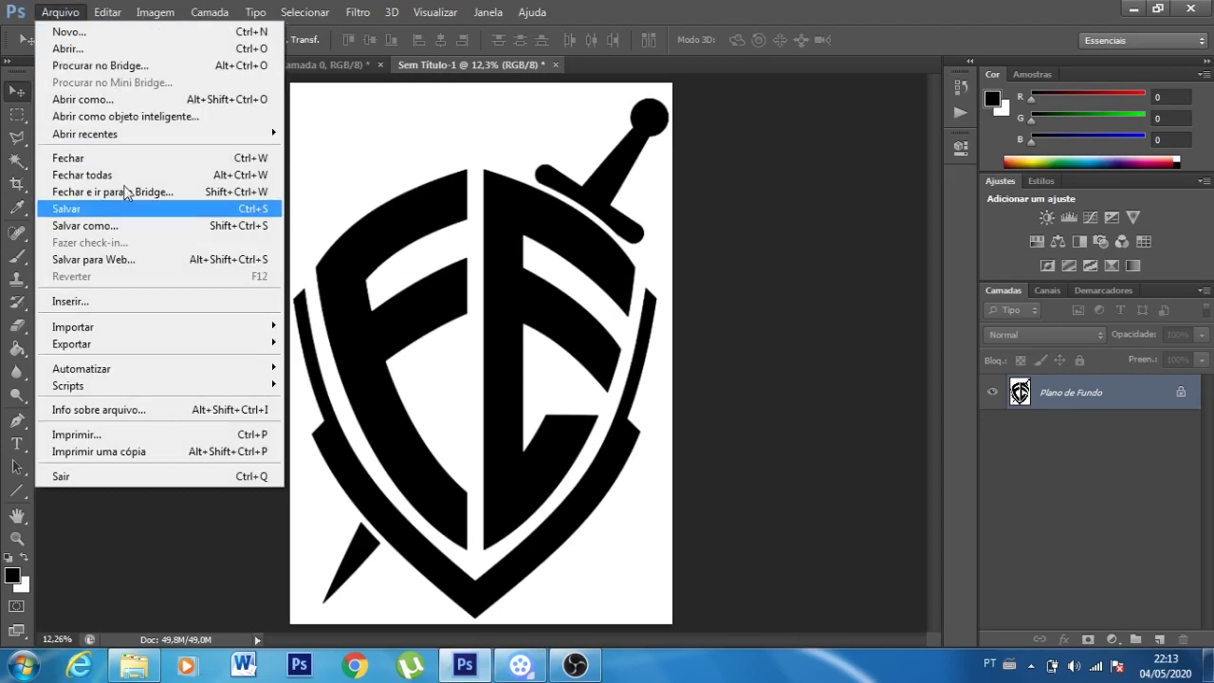
{"action": "left_click", "coordinate": [119, 233]}
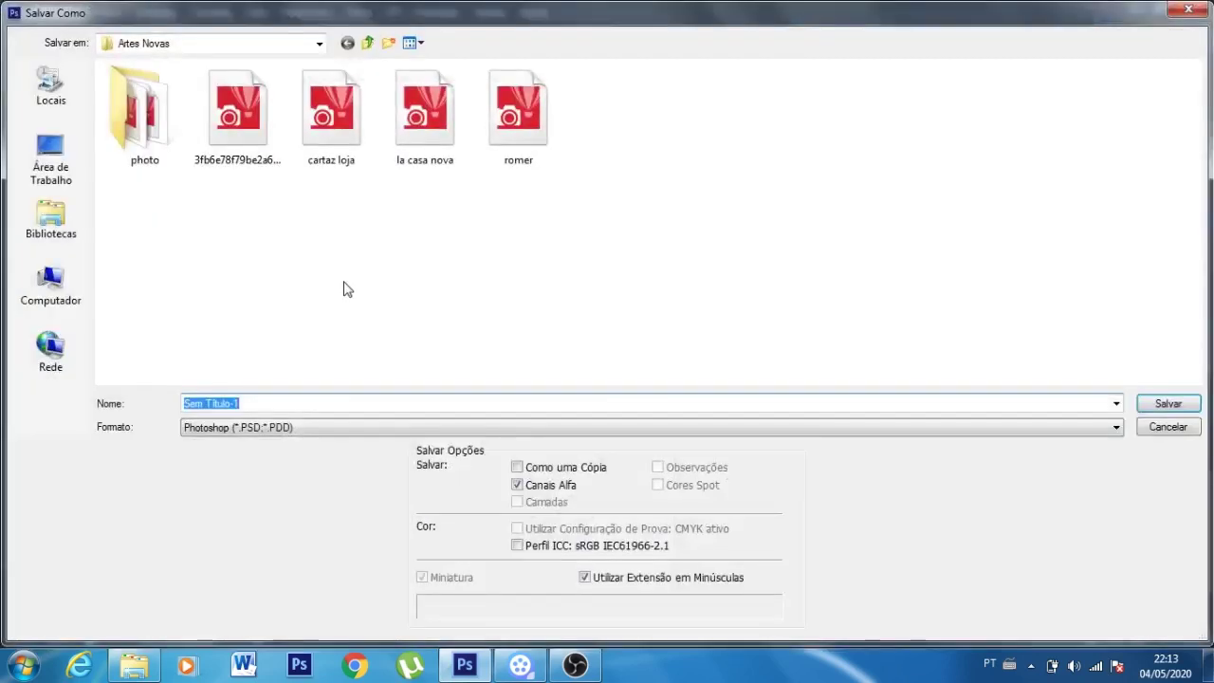
{"action": "left_click", "coordinate": [272, 428]}
{"action": "left_click", "coordinate": [227, 330]}
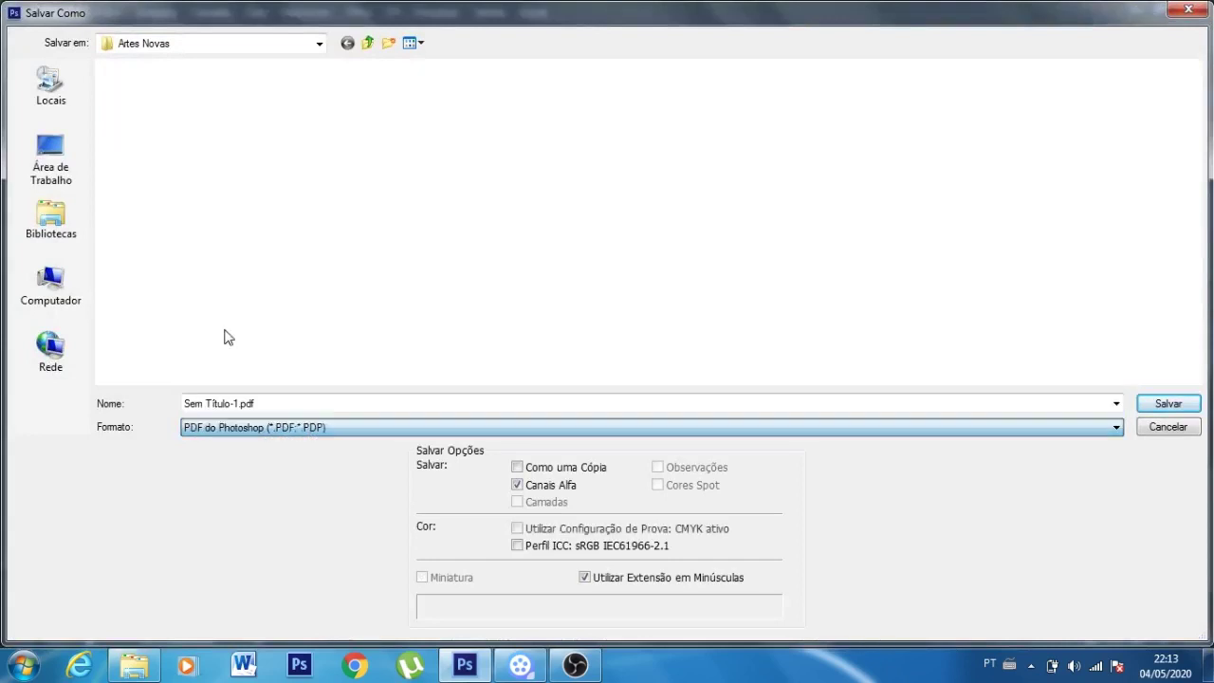
{"action": "left_click", "coordinate": [286, 402]}
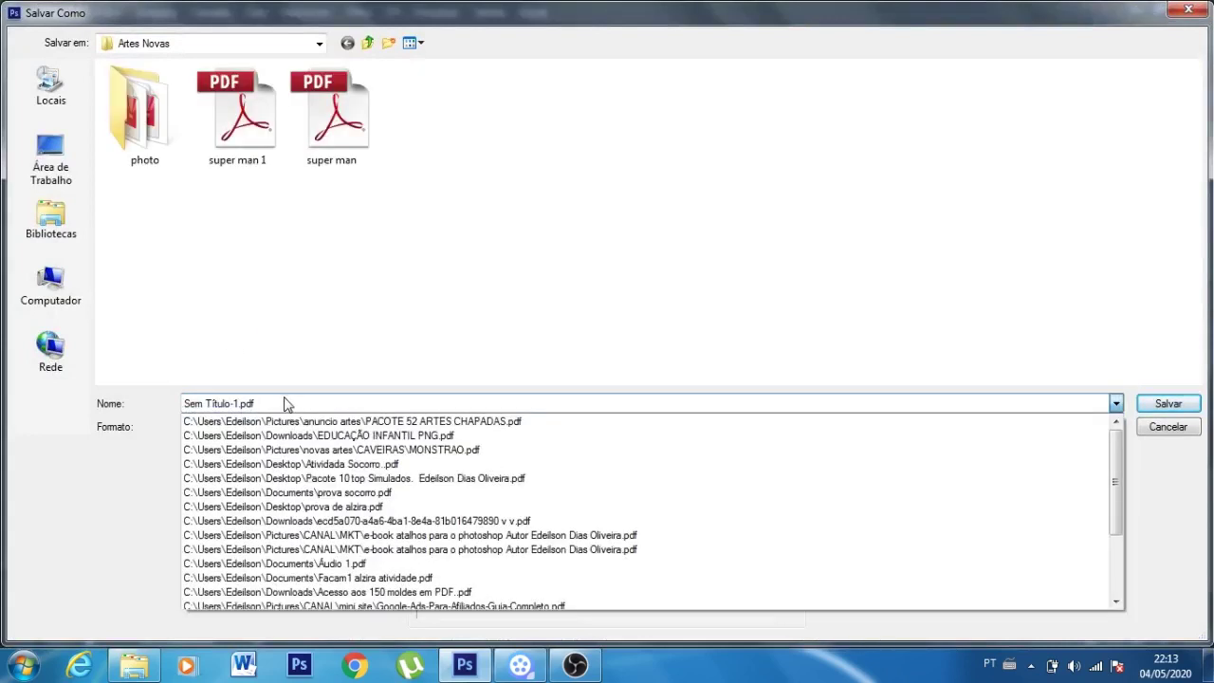
{"action": "left_click", "coordinate": [285, 403]}
{"action": "type", "text": "vcsdfdf"}
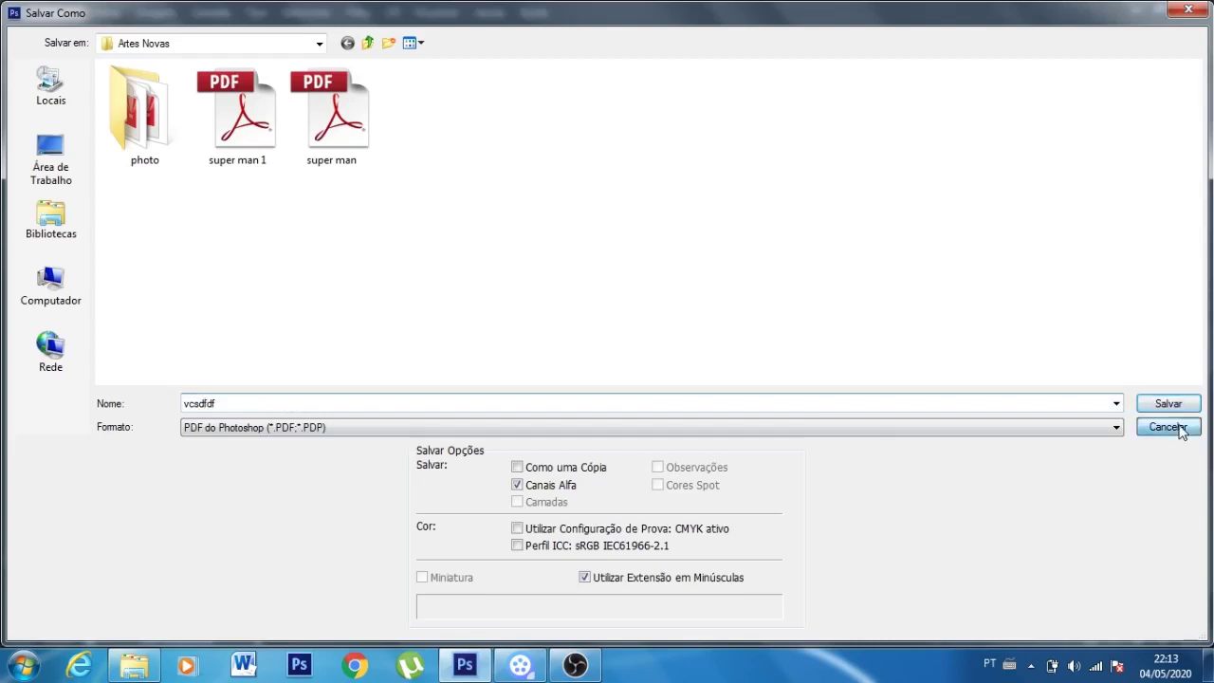
{"action": "left_click", "coordinate": [1181, 432]}
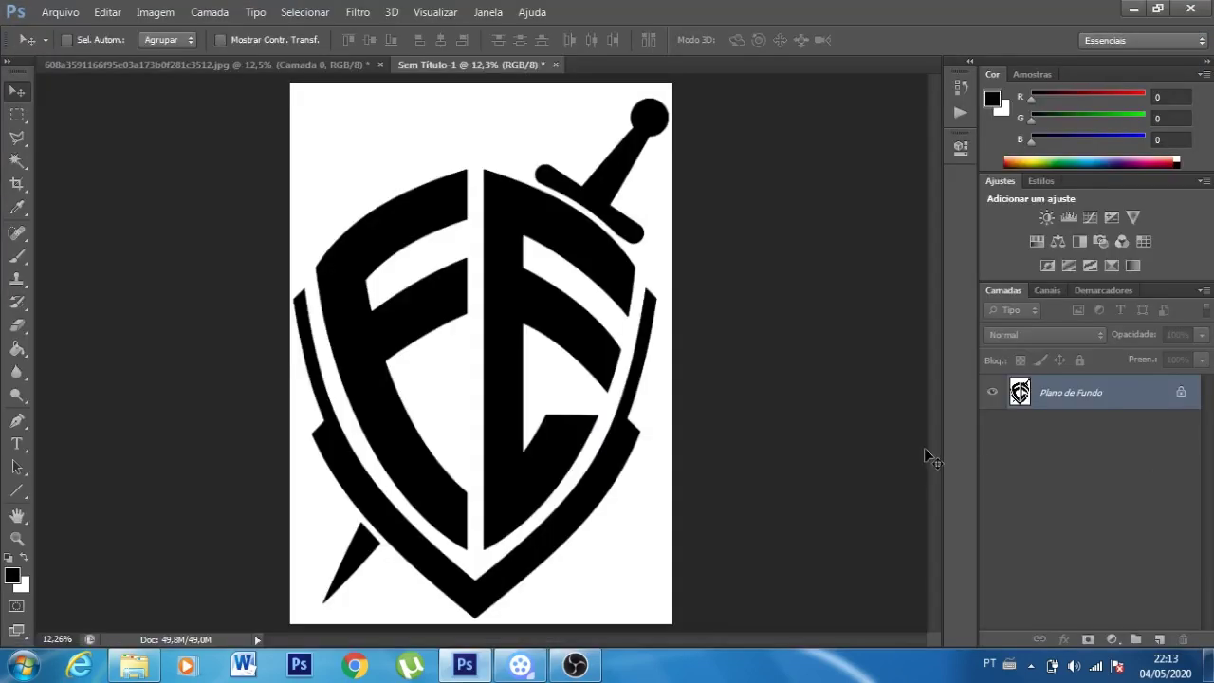